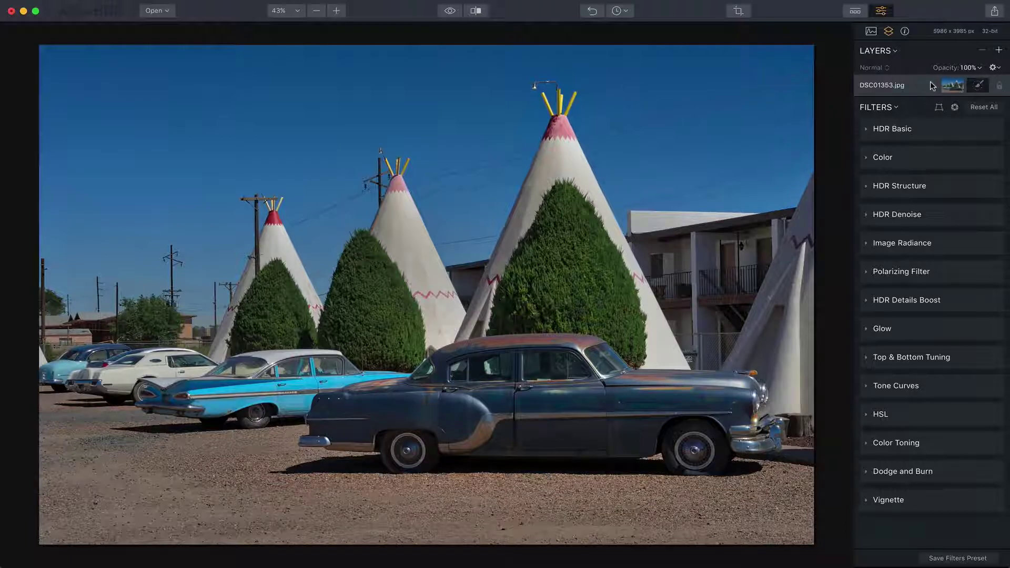
- Add the Grungywall texture from Texture pack 2 as a new image layer and set its opacity to 20%
click(996, 51)
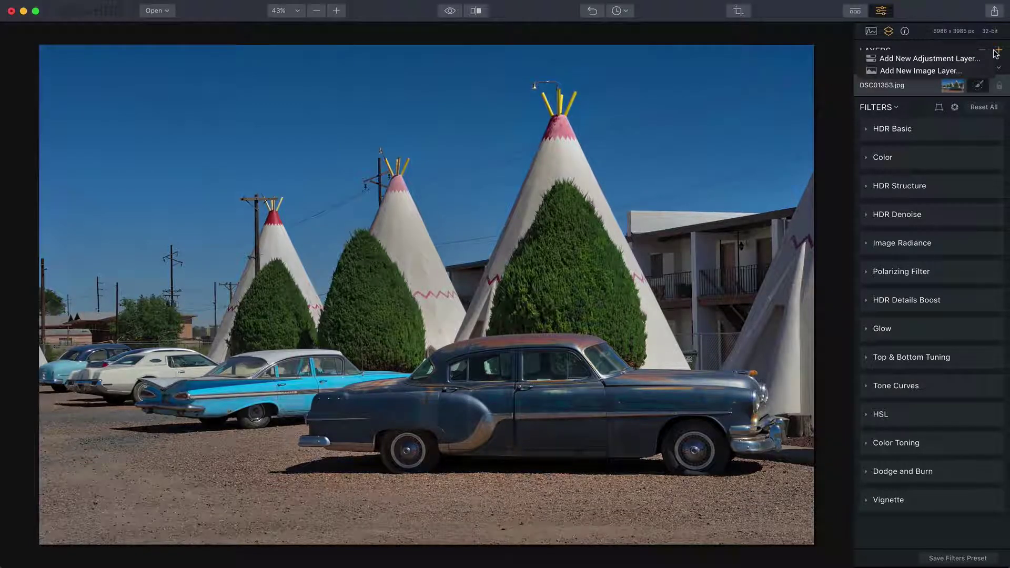
click(924, 71)
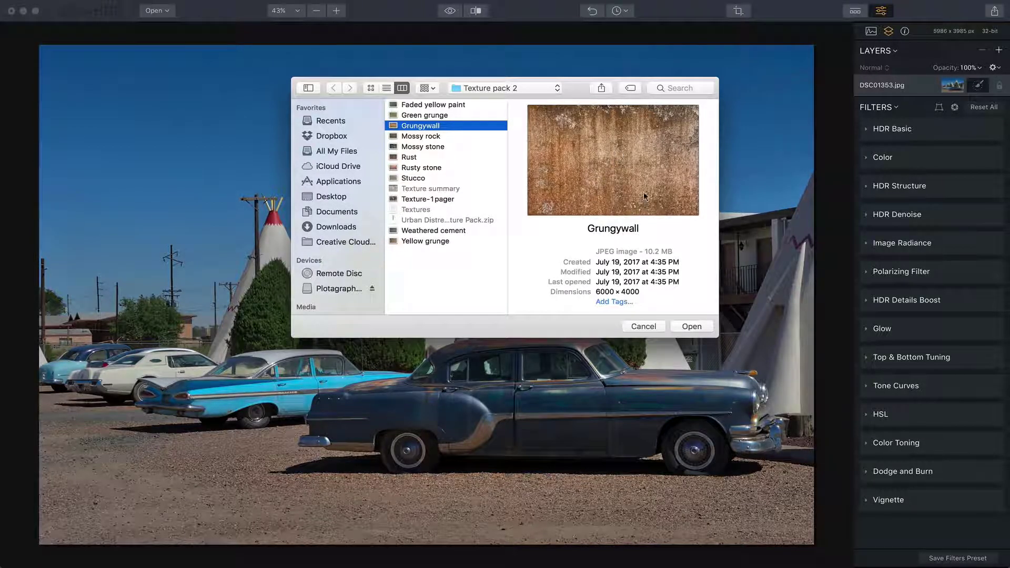
click(692, 326)
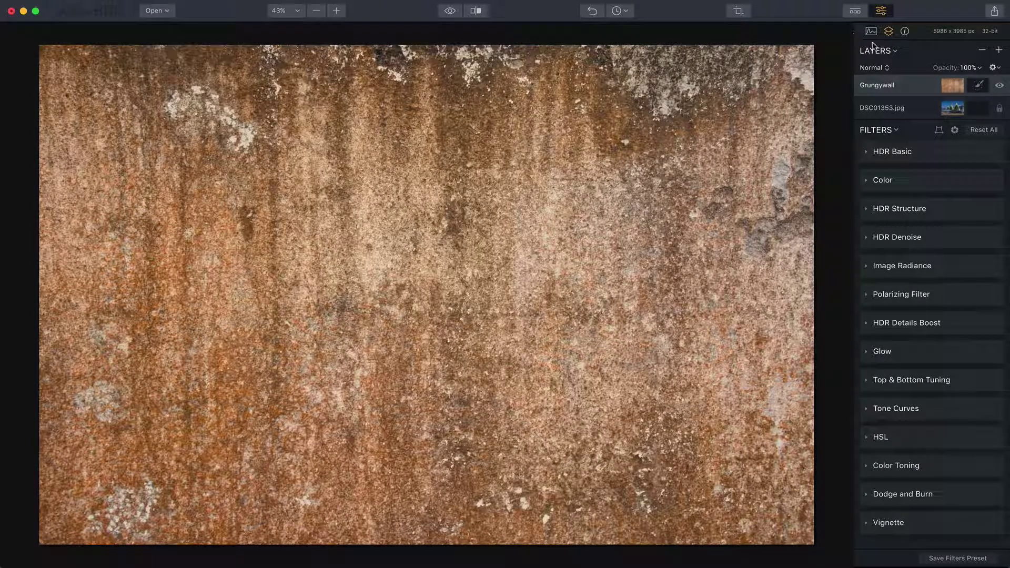
click(974, 68)
drag(987, 80, 952, 81)
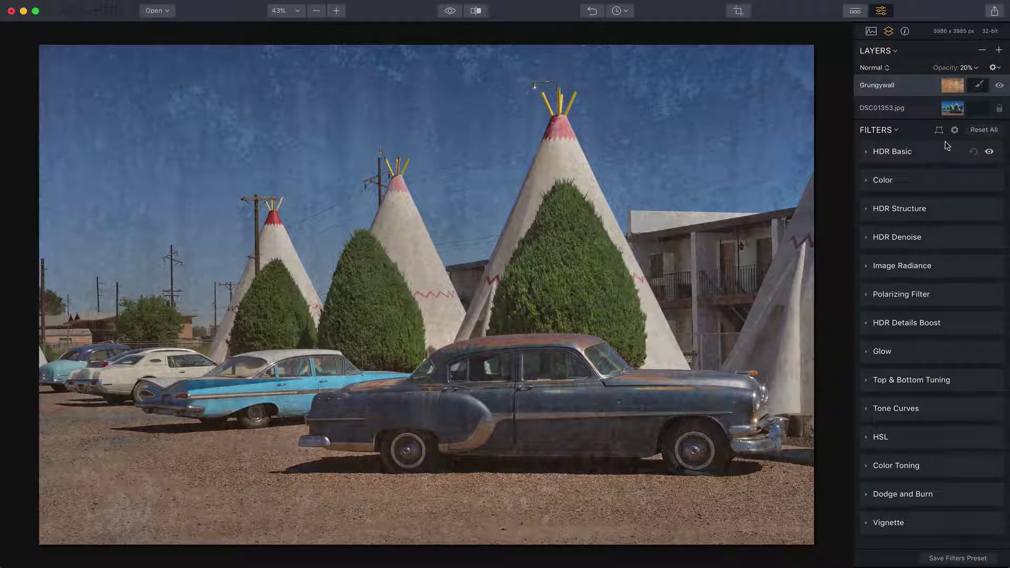
- Mask the Grungywall texture off the parked cars and the rightmost teepee using a size 100 erase brush at 50% opacity
click(976, 86)
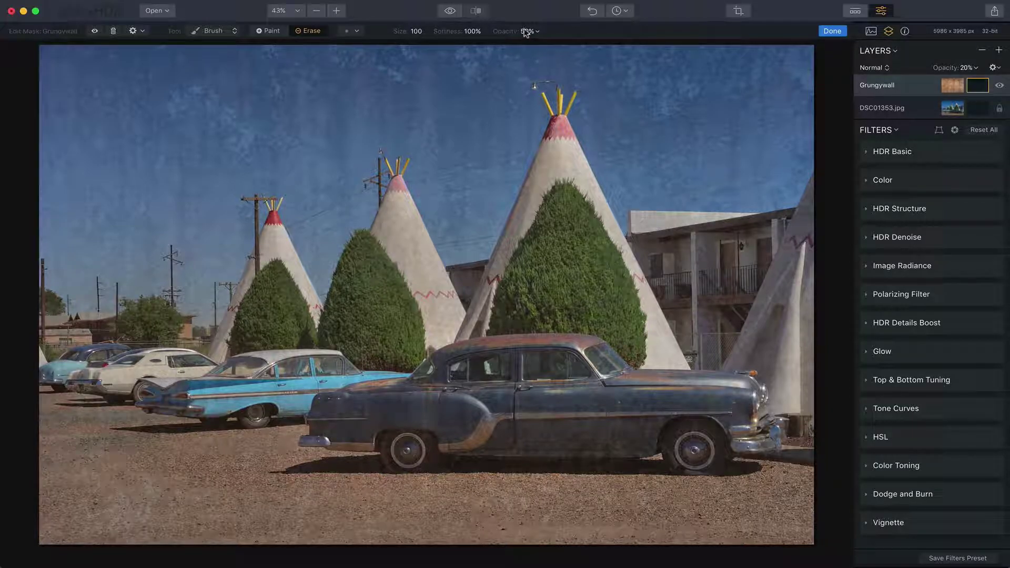
mouse_move(562, 406)
mouse_down()
mouse_move(641, 407)
mouse_move(543, 407)
mouse_move(725, 405)
mouse_move(675, 438)
mouse_move(753, 431)
mouse_move(615, 433)
mouse_move(720, 441)
mouse_move(512, 440)
mouse_move(659, 415)
mouse_move(581, 438)
mouse_move(669, 434)
mouse_move(462, 435)
mouse_move(596, 397)
mouse_move(583, 364)
mouse_move(487, 370)
mouse_move(573, 362)
mouse_move(485, 361)
mouse_move(441, 375)
mouse_move(425, 402)
mouse_move(333, 418)
mouse_move(416, 423)
mouse_move(444, 437)
mouse_move(327, 431)
mouse_move(487, 449)
mouse_move(432, 442)
mouse_move(619, 434)
mouse_move(472, 416)
mouse_move(610, 435)
mouse_move(499, 436)
mouse_move(662, 430)
mouse_move(555, 421)
mouse_move(645, 427)
mouse_move(748, 406)
mouse_move(799, 332)
mouse_move(760, 392)
mouse_move(808, 275)
mouse_move(816, 213)
mouse_move(792, 410)
mouse_move(769, 403)
mouse_move(798, 269)
mouse_move(755, 392)
mouse_move(229, 386)
mouse_move(391, 381)
mouse_move(204, 381)
mouse_move(46, 363)
mouse_move(217, 391)
mouse_move(120, 373)
mouse_move(239, 386)
mouse_move(349, 373)
mouse_move(336, 395)
mouse_move(365, 425)
mouse_move(529, 412)
mouse_move(626, 386)
mouse_move(799, 428)
mouse_move(585, 409)
mouse_up()
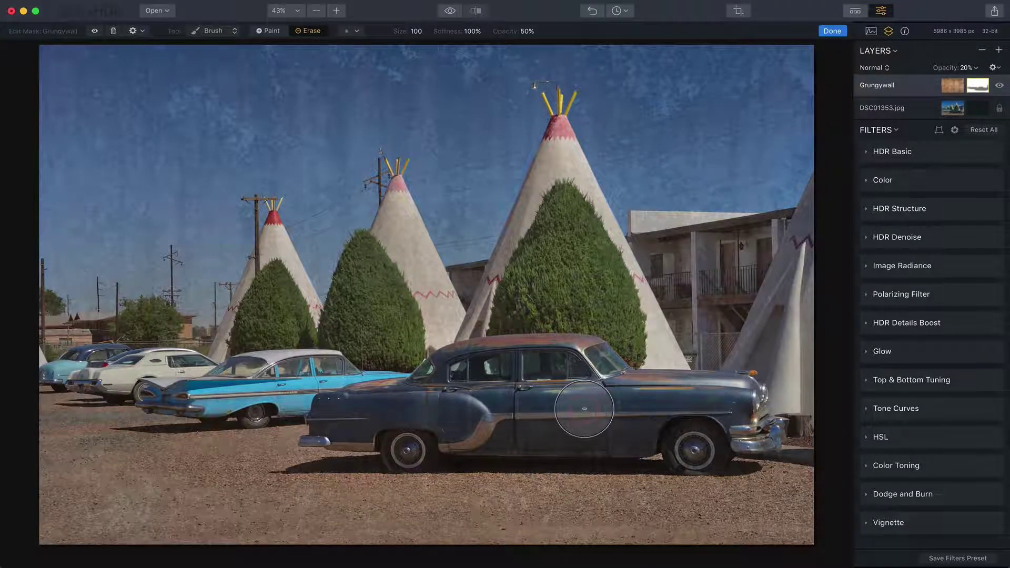
click(93, 32)
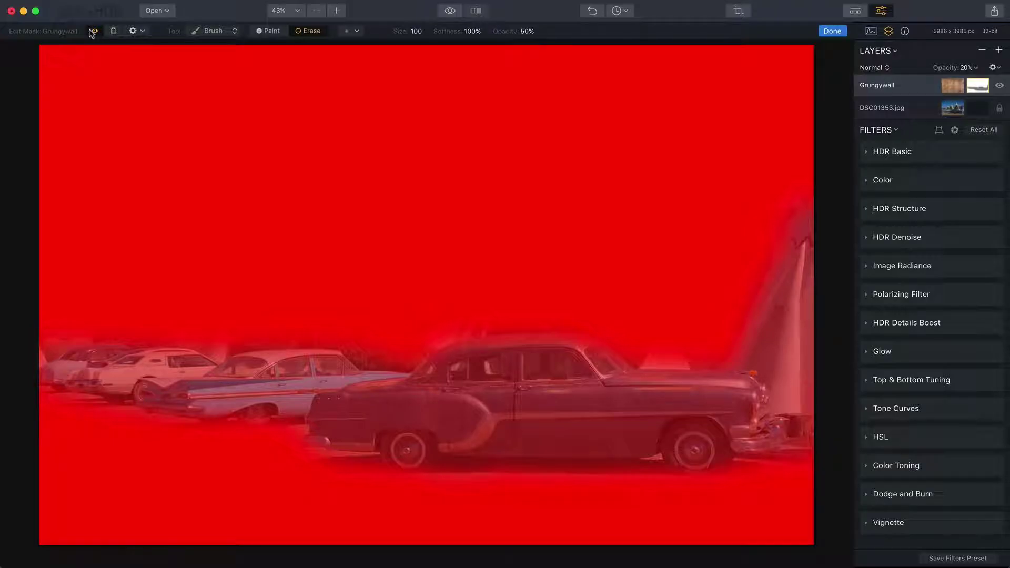
click(93, 32)
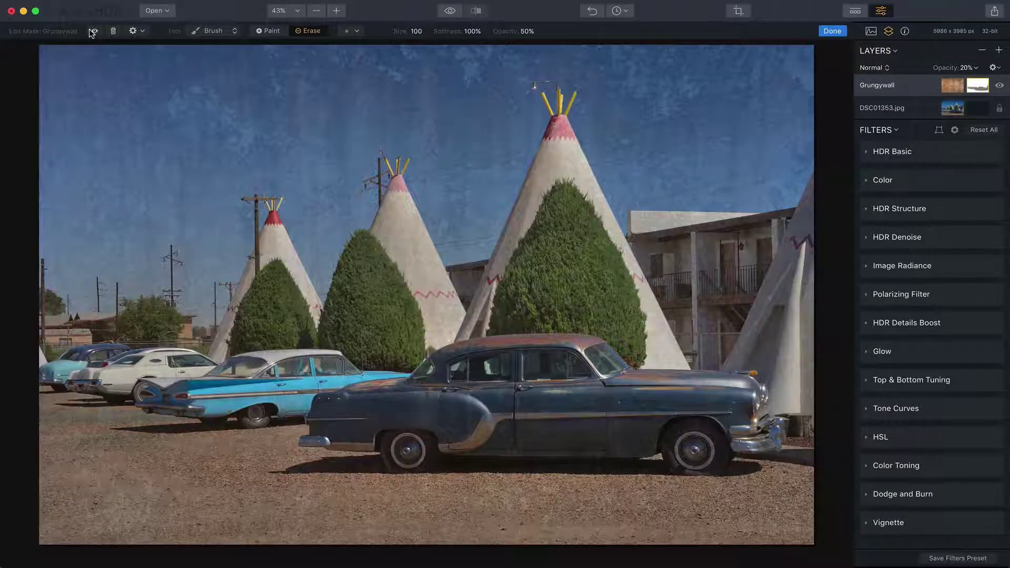
click(831, 31)
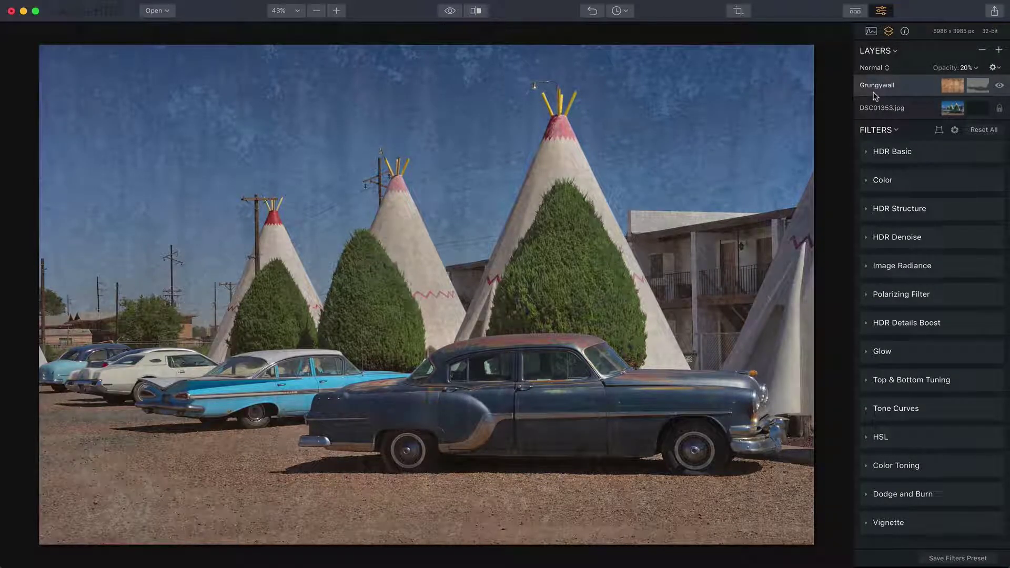
- Try the Darken, Color Burn and Hard Light blend modes on the Grungywall layer and return it to Normal
click(874, 68)
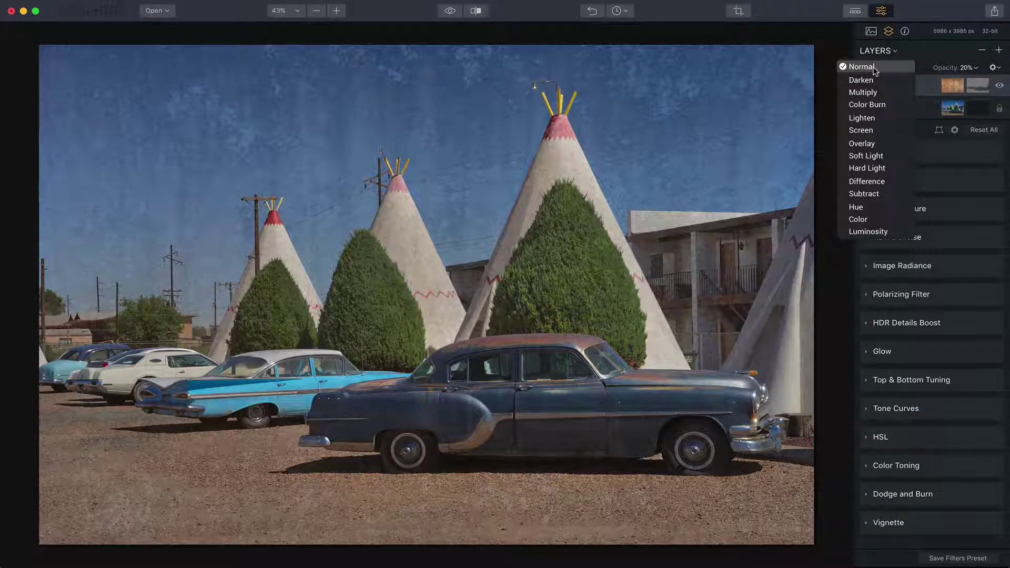
click(872, 80)
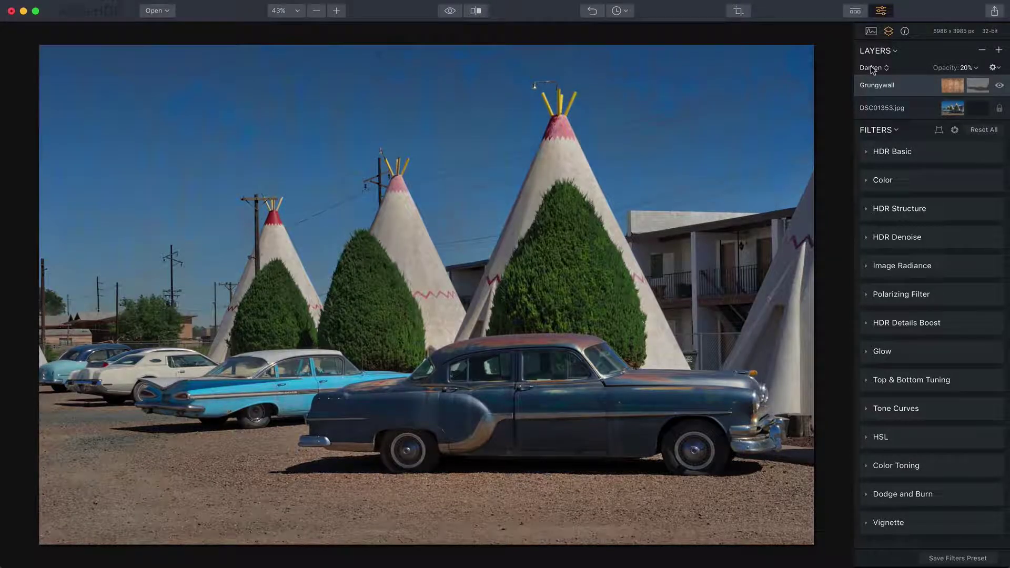
click(872, 69)
click(872, 89)
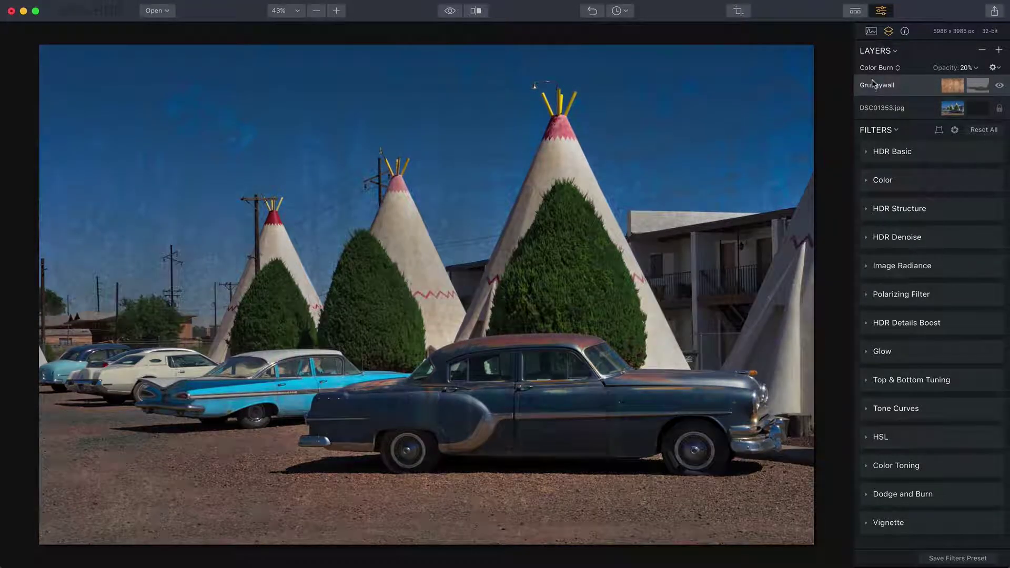
click(873, 68)
click(874, 125)
click(873, 68)
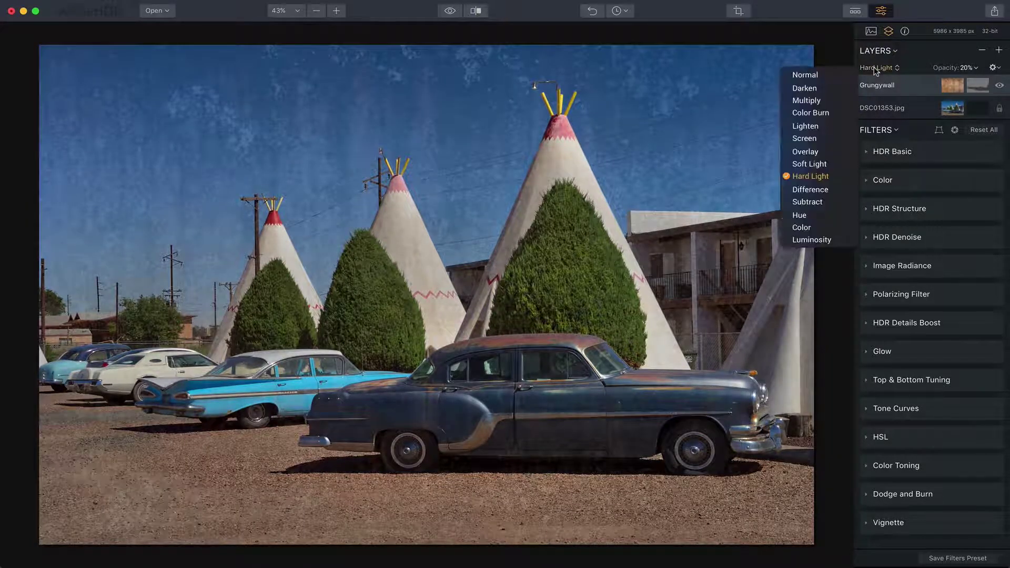
click(843, 74)
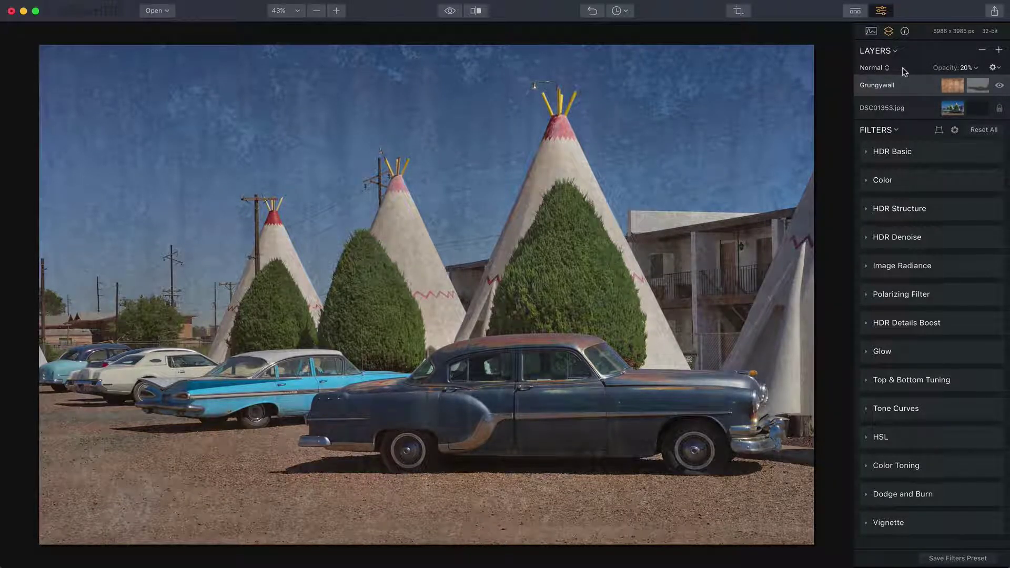
- Add an adjustment layer with the Dramatic preset Sleepy Forest at amount 100 and set the layer's opacity to 65%
click(996, 51)
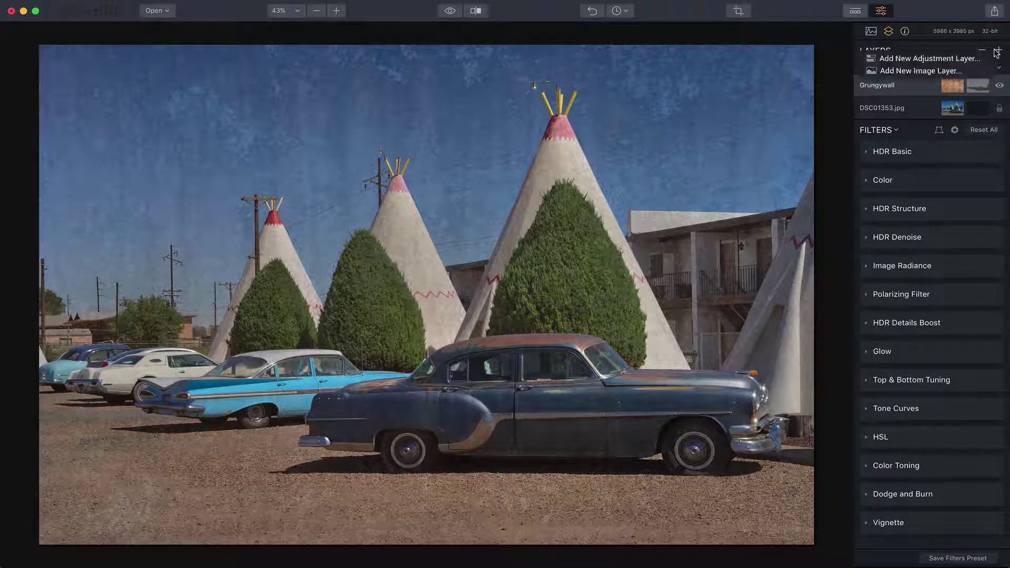
click(949, 59)
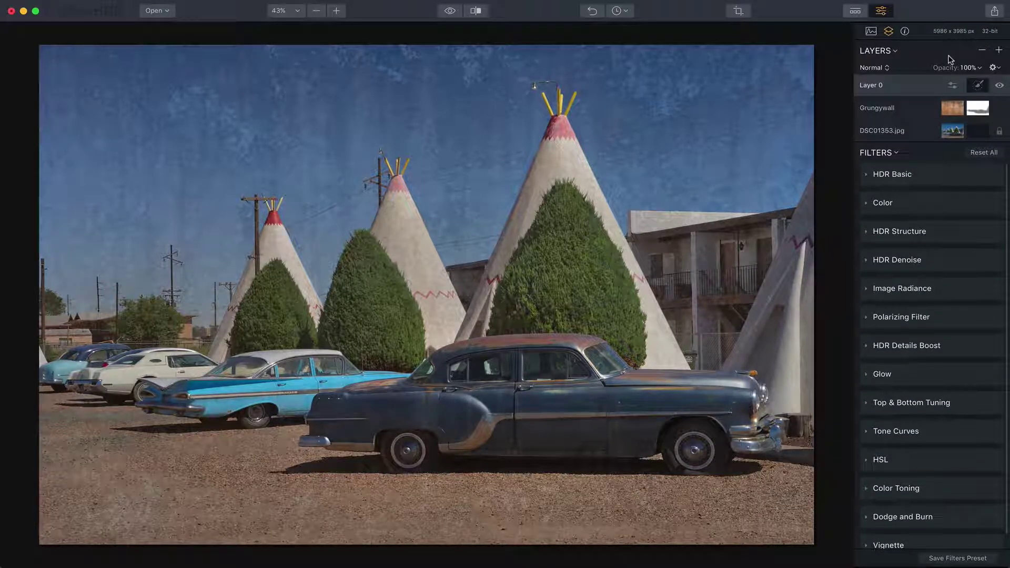
click(854, 11)
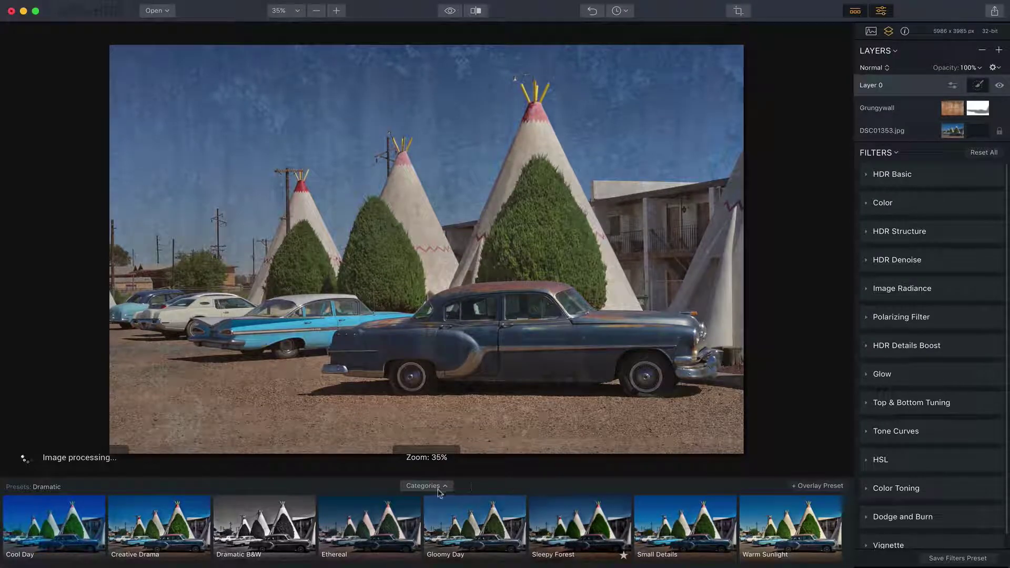
click(423, 486)
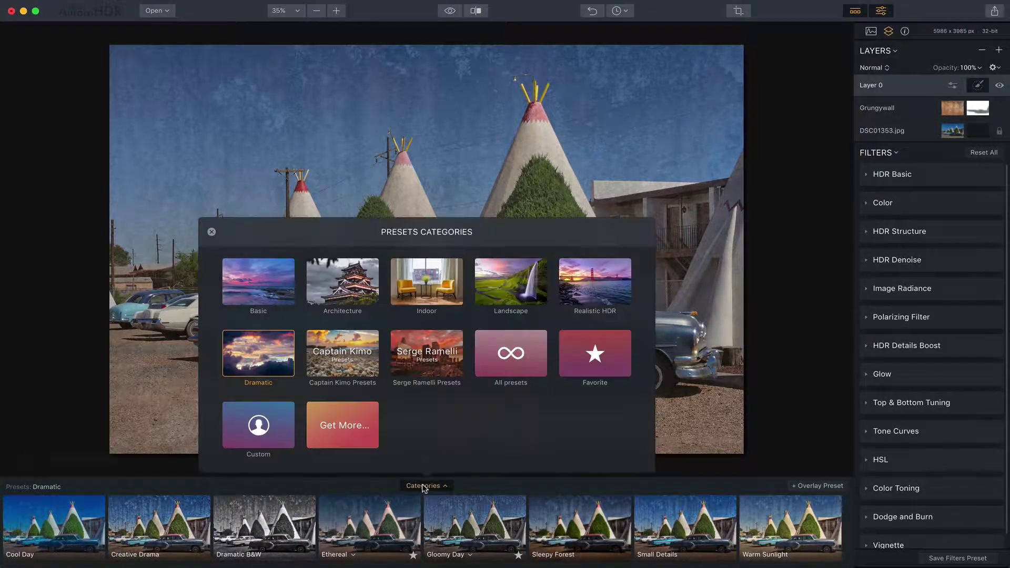
click(249, 340)
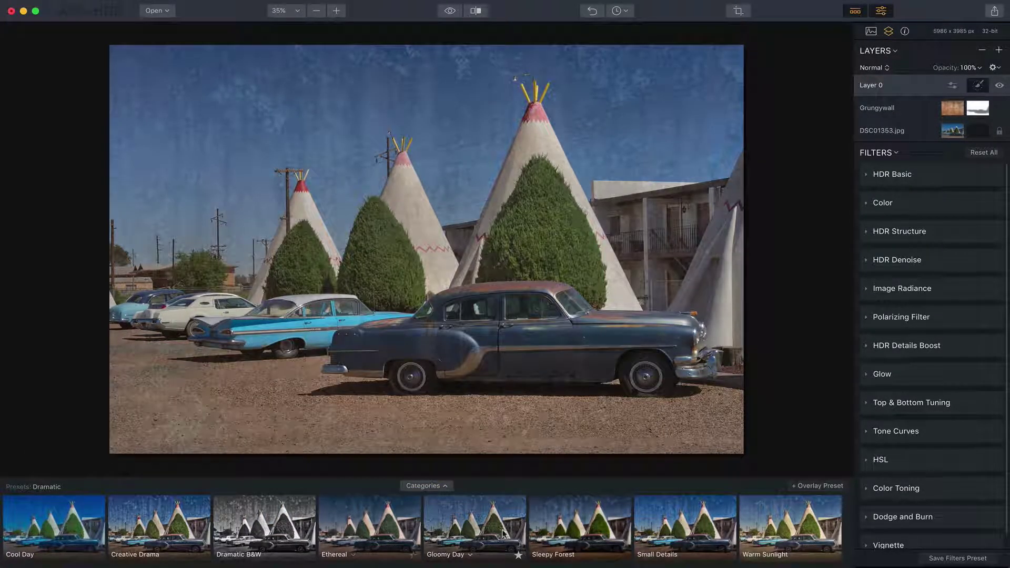
click(565, 529)
drag(566, 529, 603, 529)
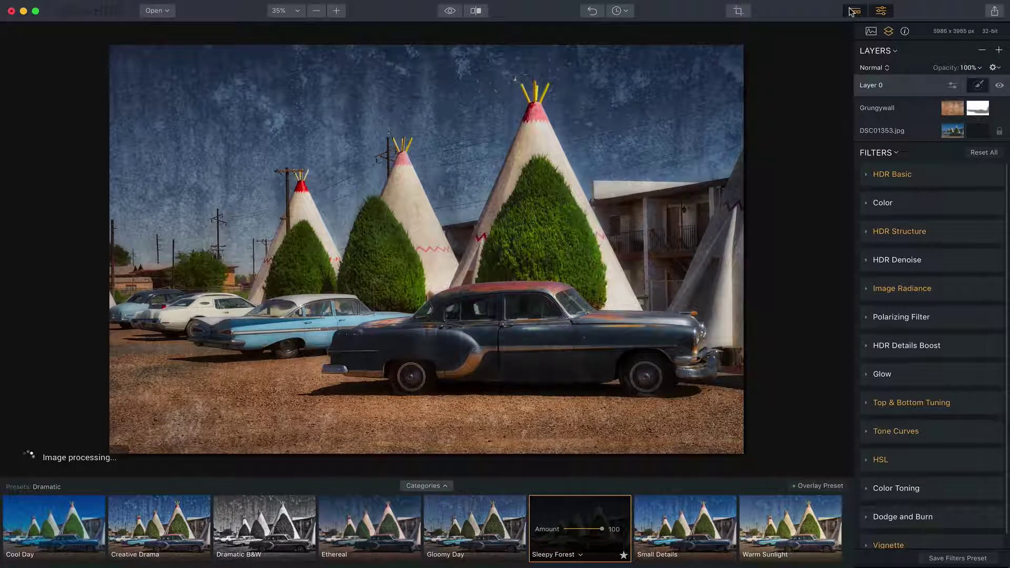
click(853, 11)
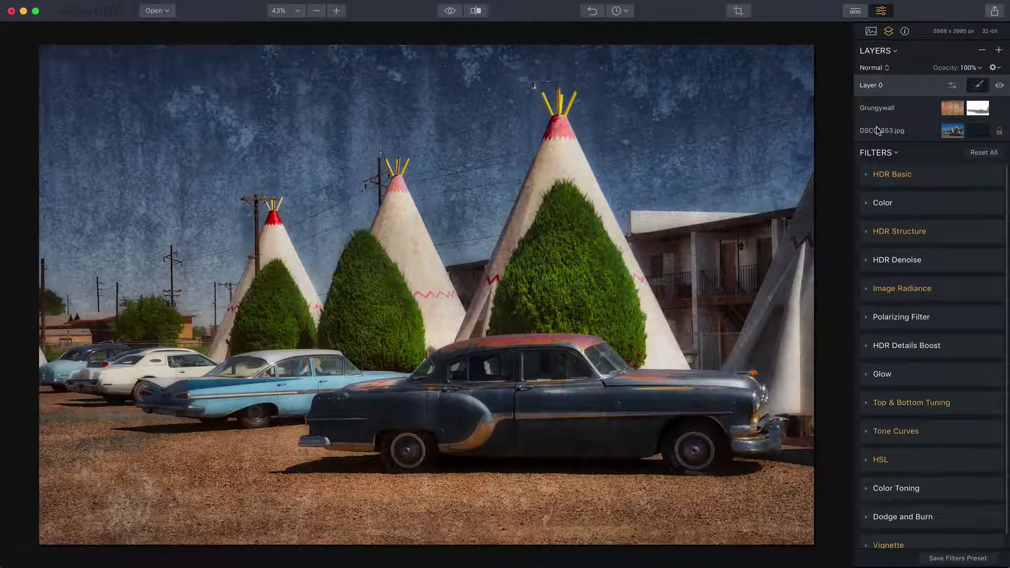
click(966, 68)
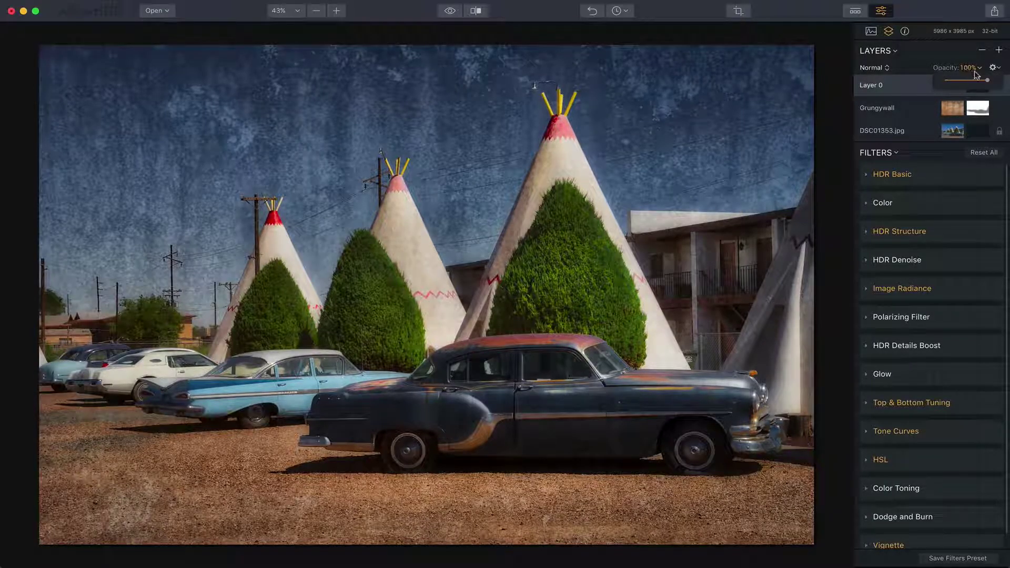
drag(987, 81, 971, 80)
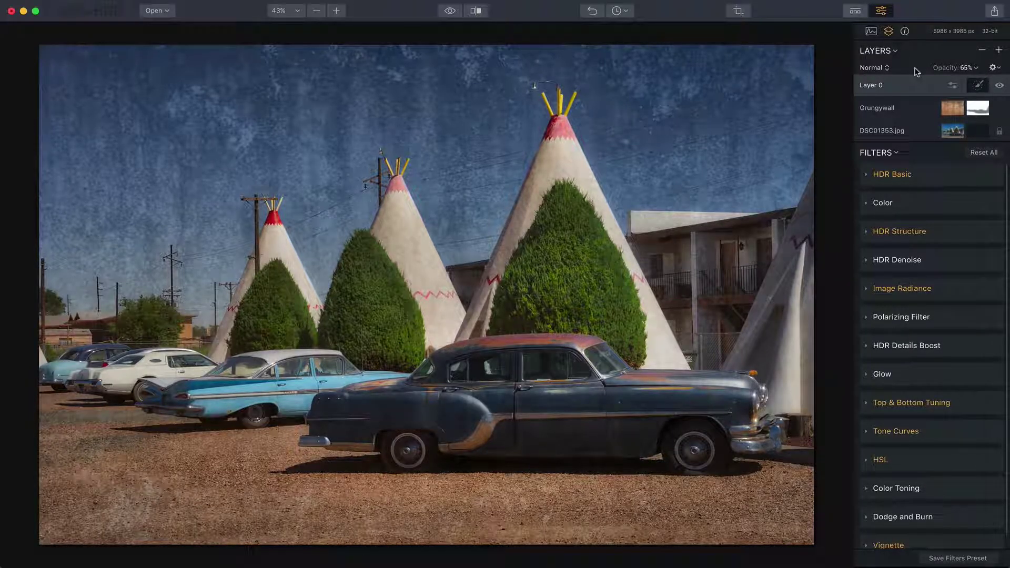
- Set the adjustment layer's Image Radiance amount to 58 and its shadows to 30
mouse_move(914, 225)
click(947, 289)
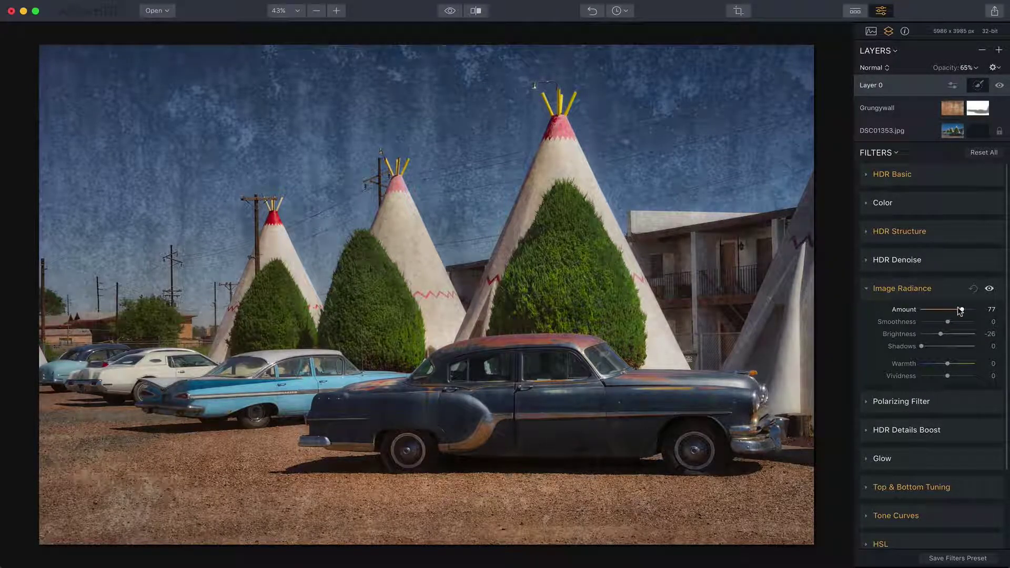
drag(960, 311, 949, 312)
drag(942, 312, 951, 311)
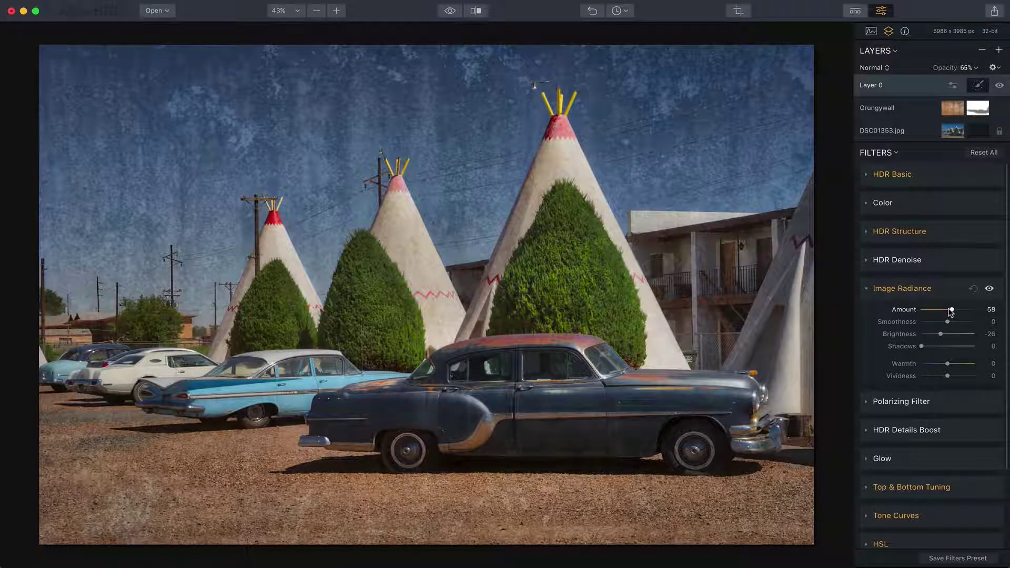
drag(921, 346, 936, 347)
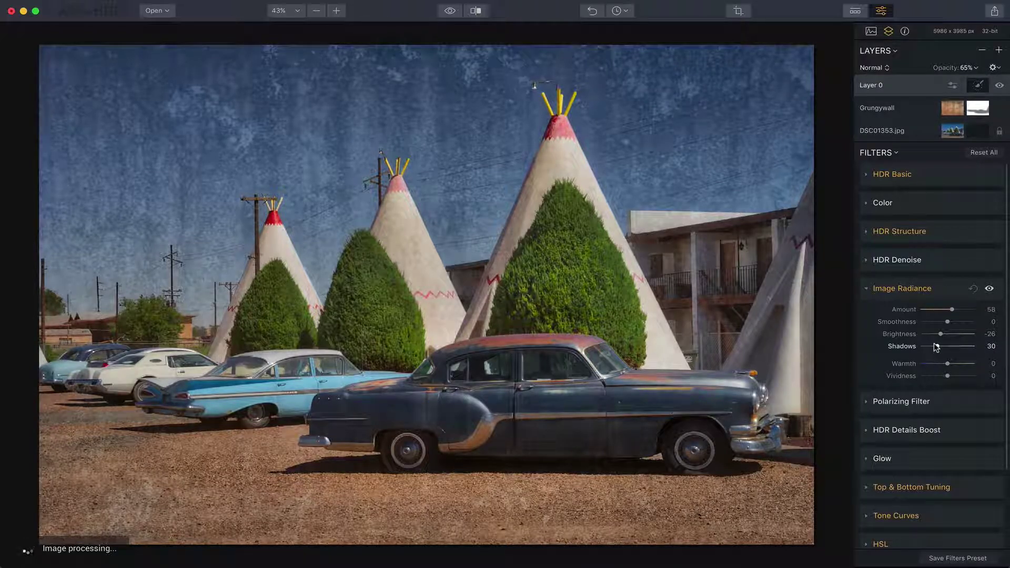
click(953, 293)
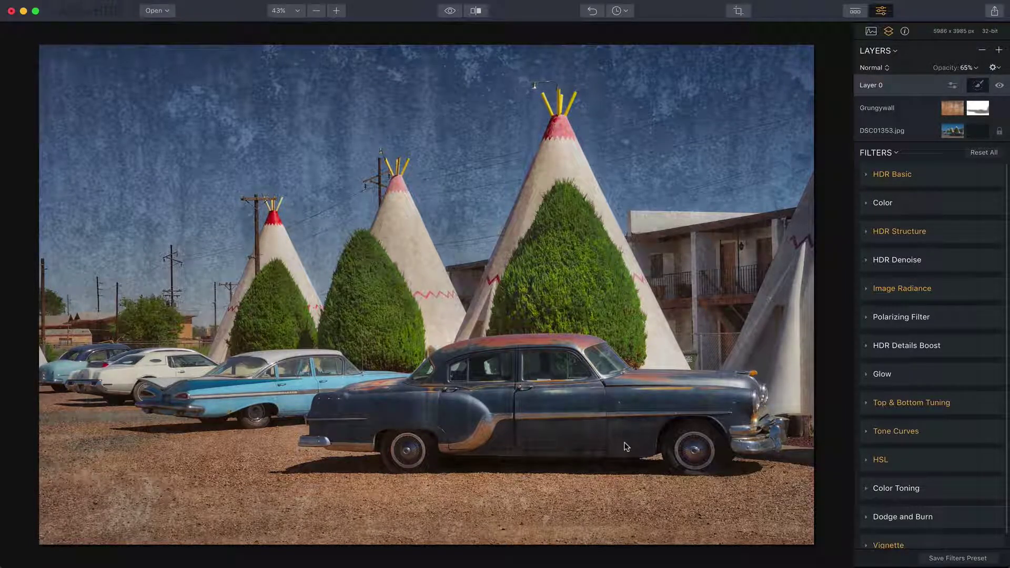
- Compare the edited photo with the original in a split before/after view
click(476, 10)
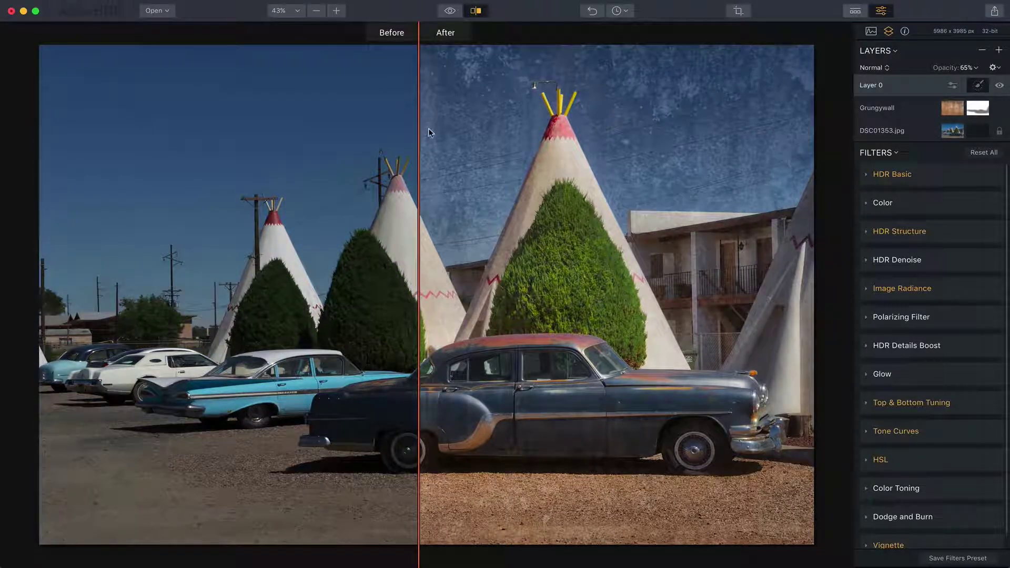
drag(417, 136, 286, 124)
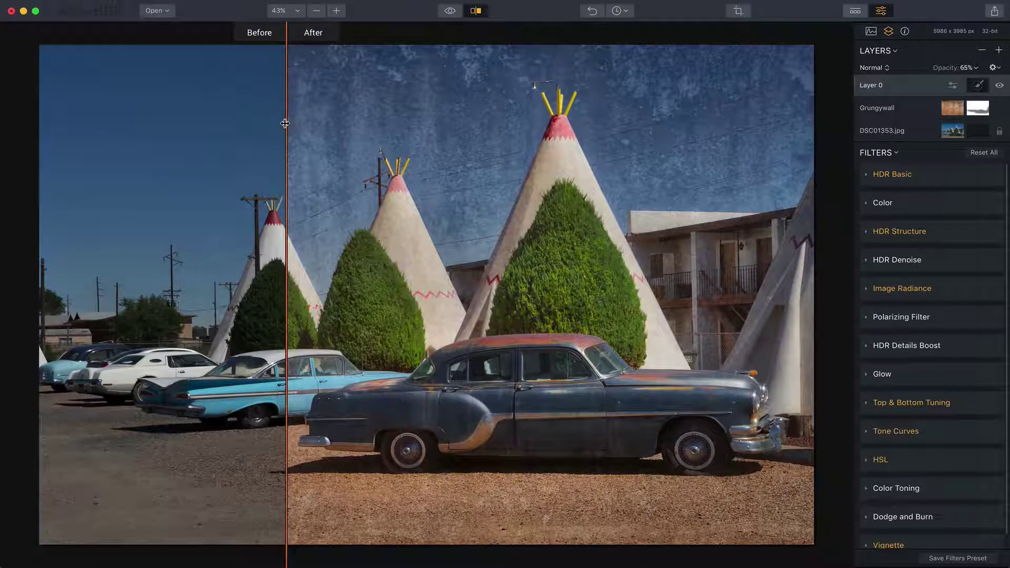
click(474, 11)
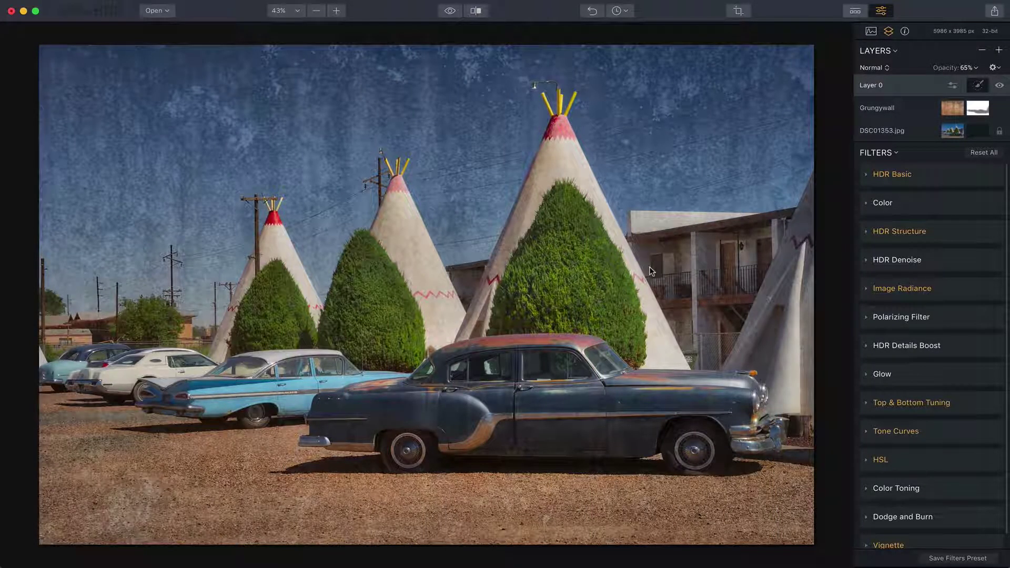